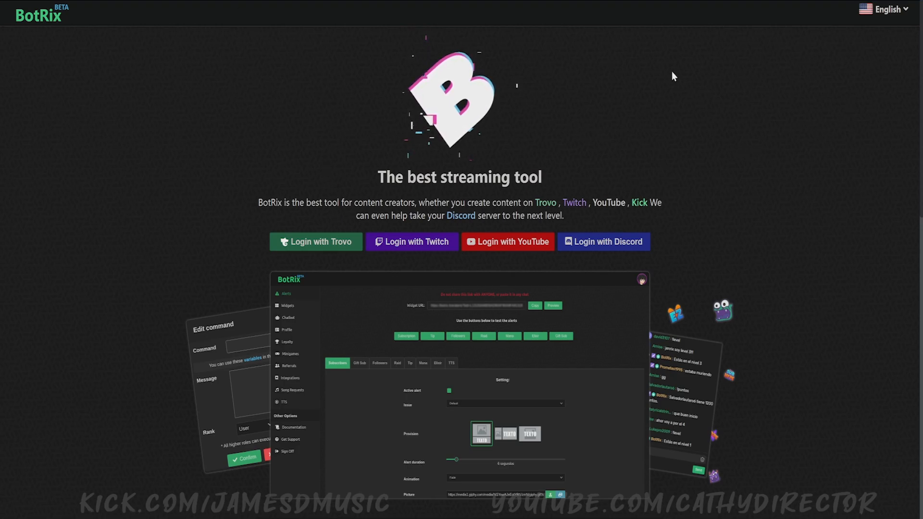
- Log in to BotRix with the Twitch account
click(894, 17)
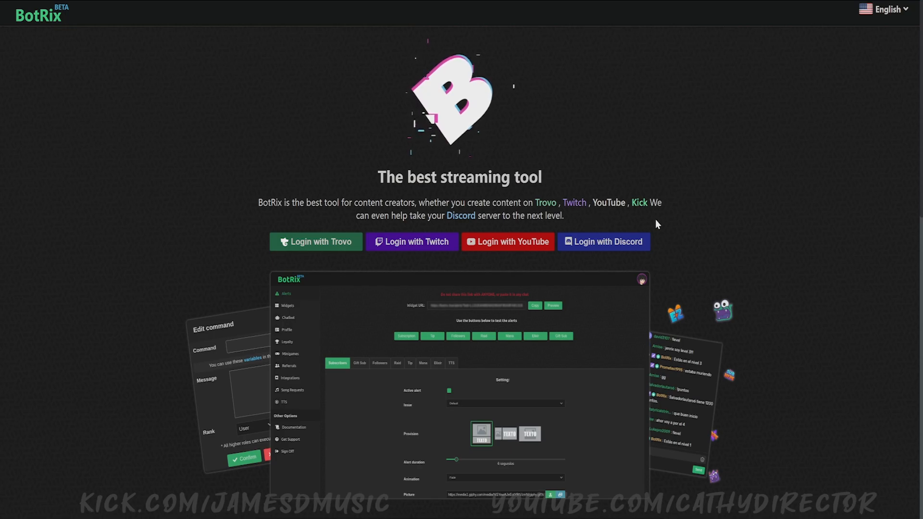
click(405, 246)
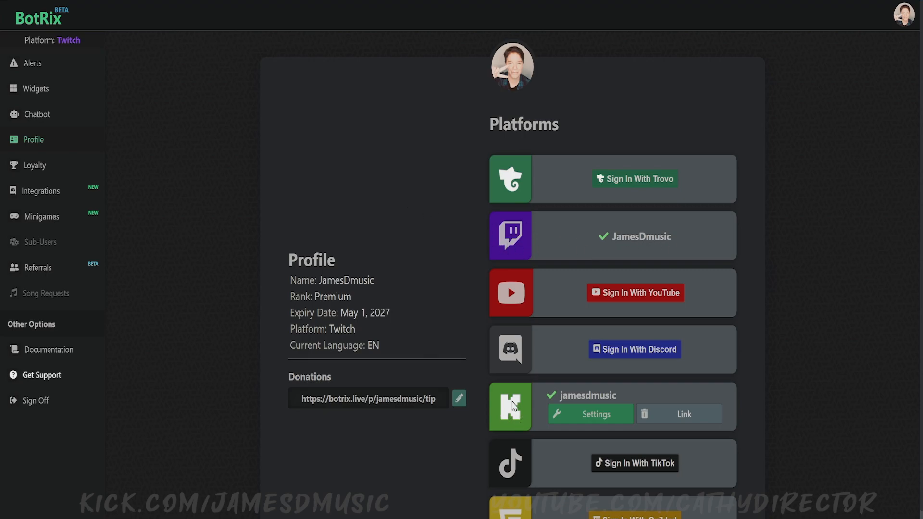
- Switch the active BotRix platform to the linked Kick account
scroll(506, 414, down, 1)
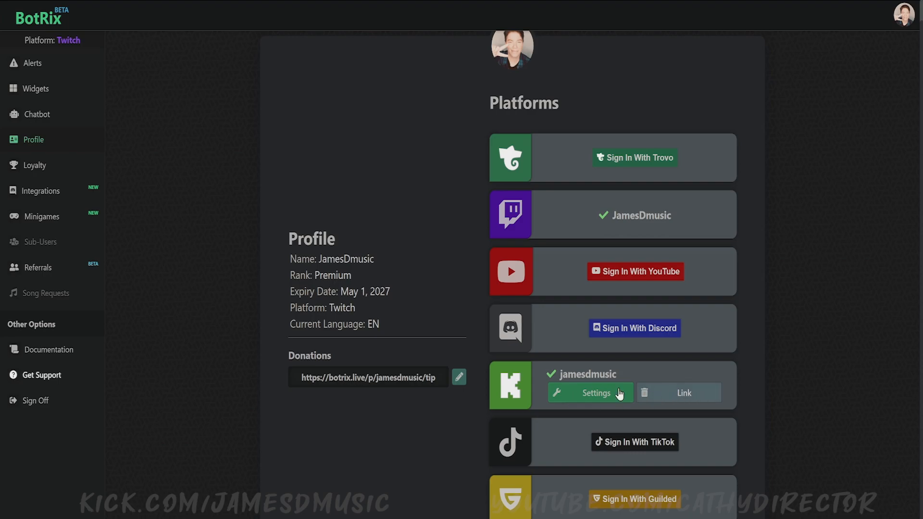
scroll(425, 239, up, 1)
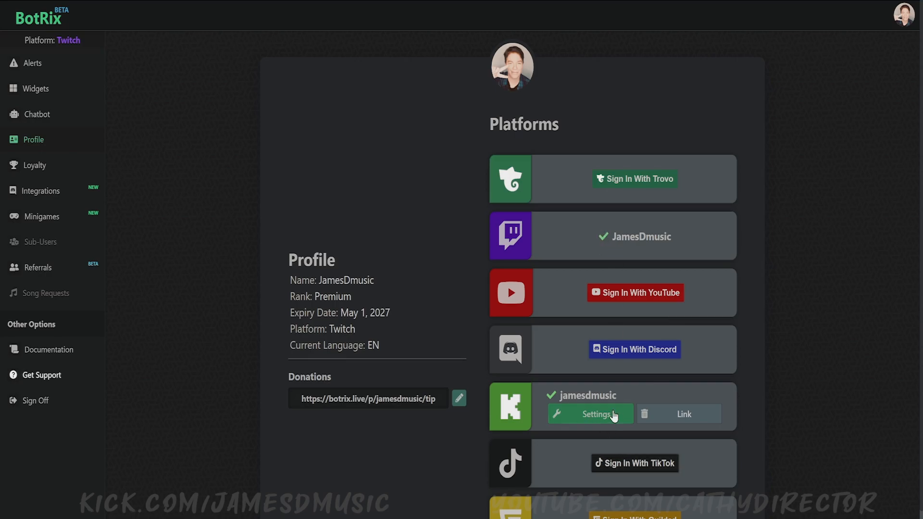
click(596, 417)
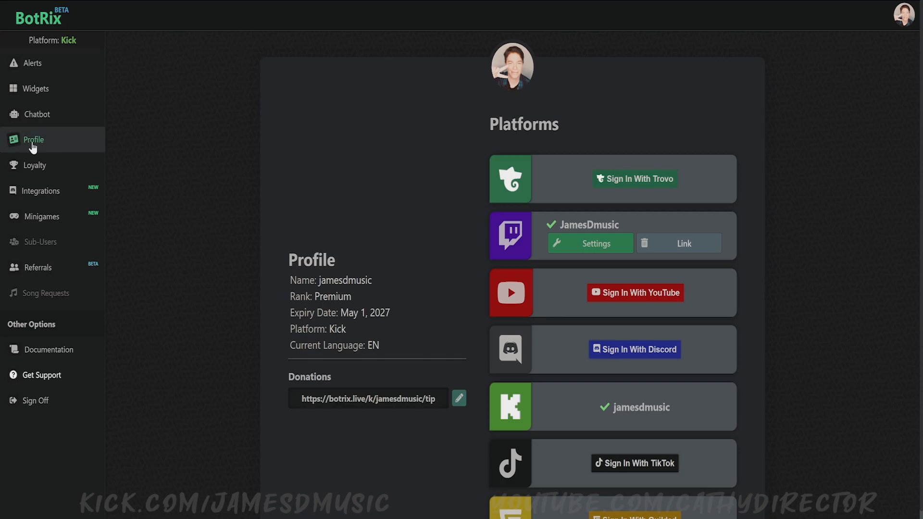
- Open the Alerts page and browse the alert type tabs, ending on Followers
click(28, 66)
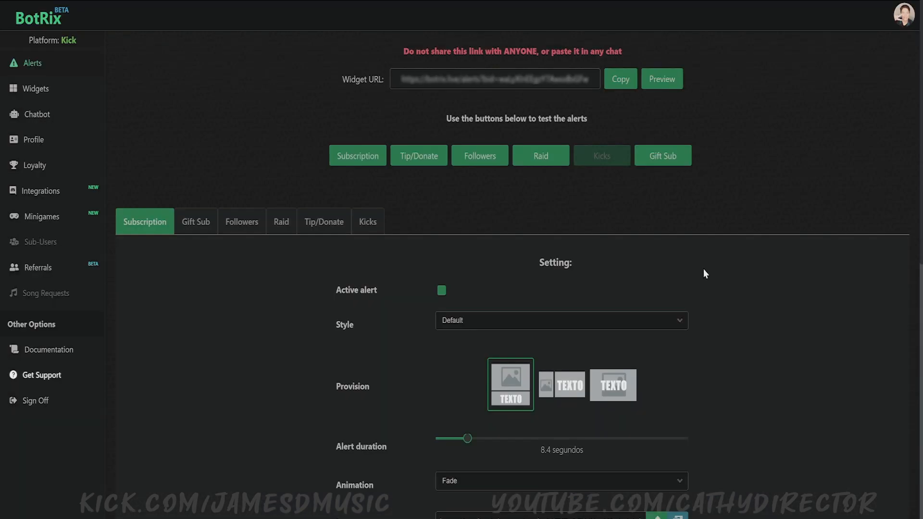
scroll(744, 261, down, 3)
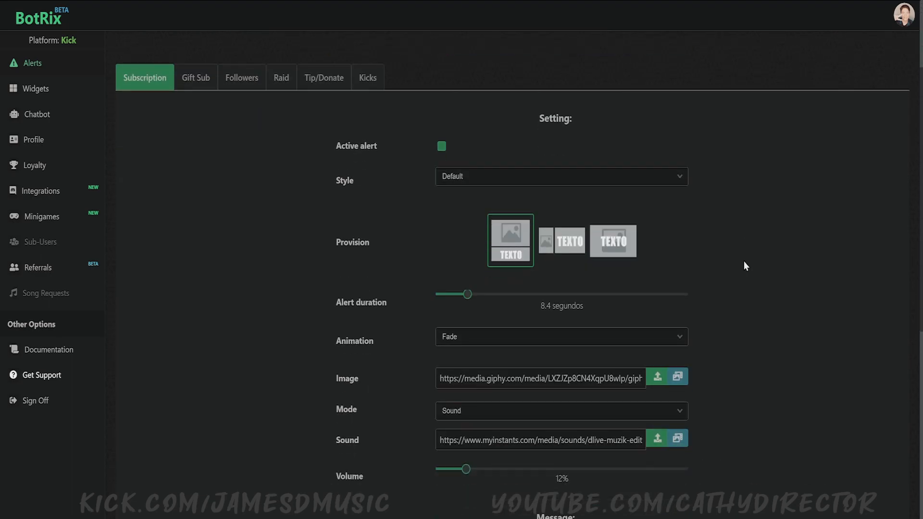
scroll(746, 266, up, 3)
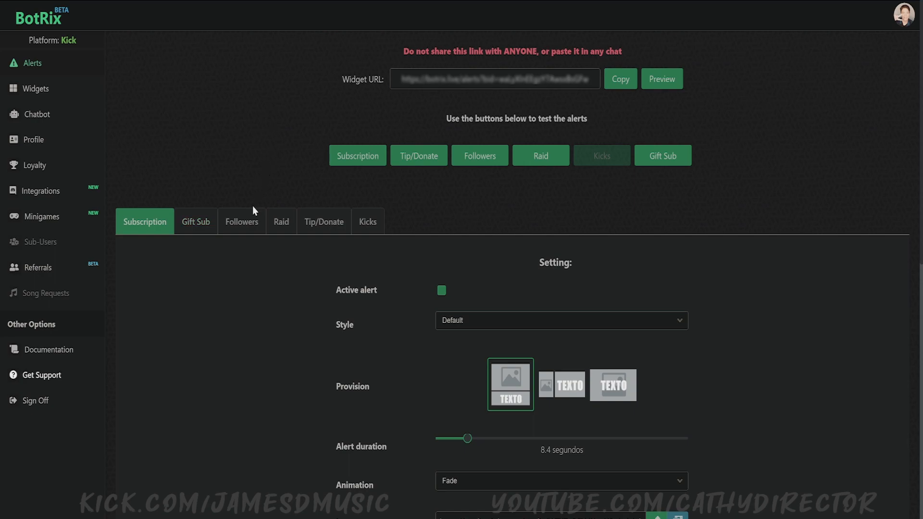
click(251, 221)
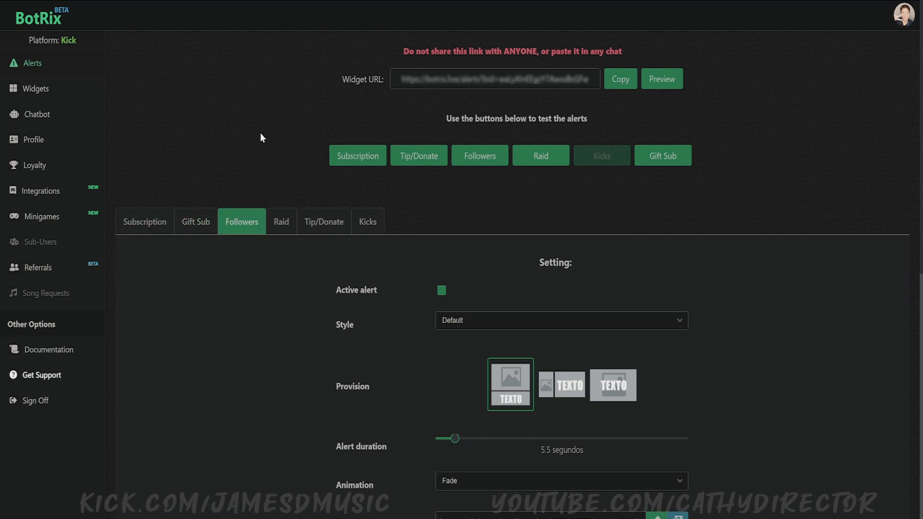
click(371, 230)
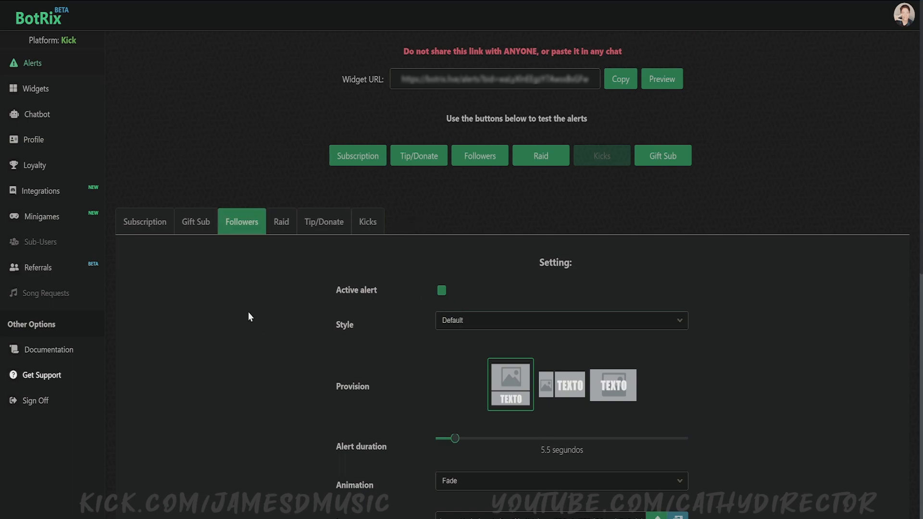
scroll(305, 205, down, 4)
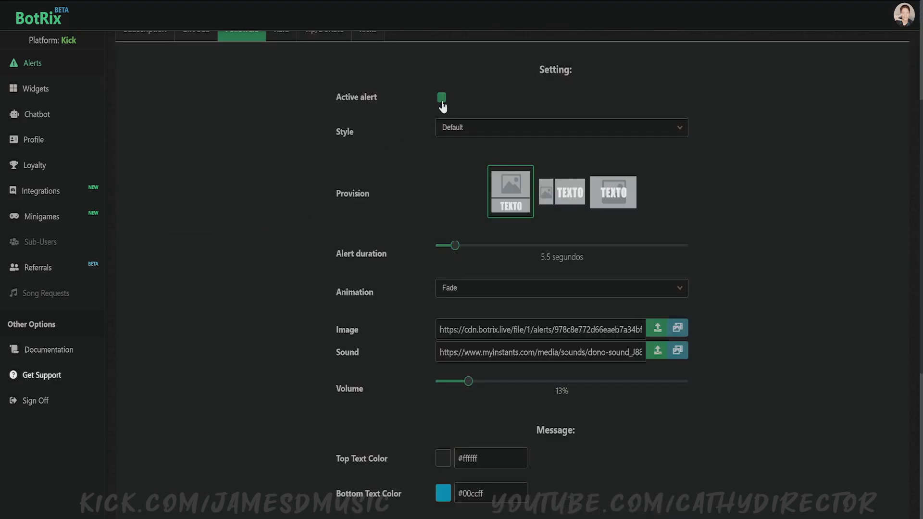
click(481, 136)
click(460, 142)
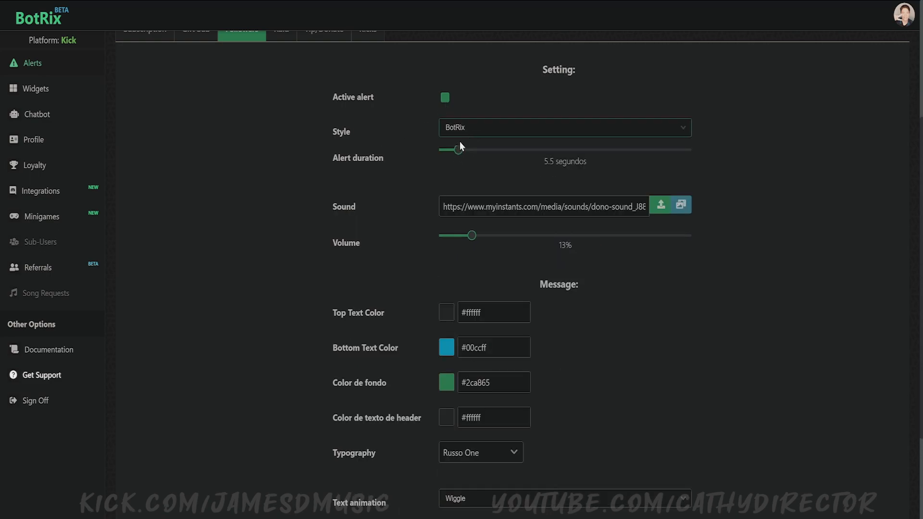
scroll(659, 241, down, 3)
scroll(666, 244, up, 6)
click(620, 268)
click(615, 282)
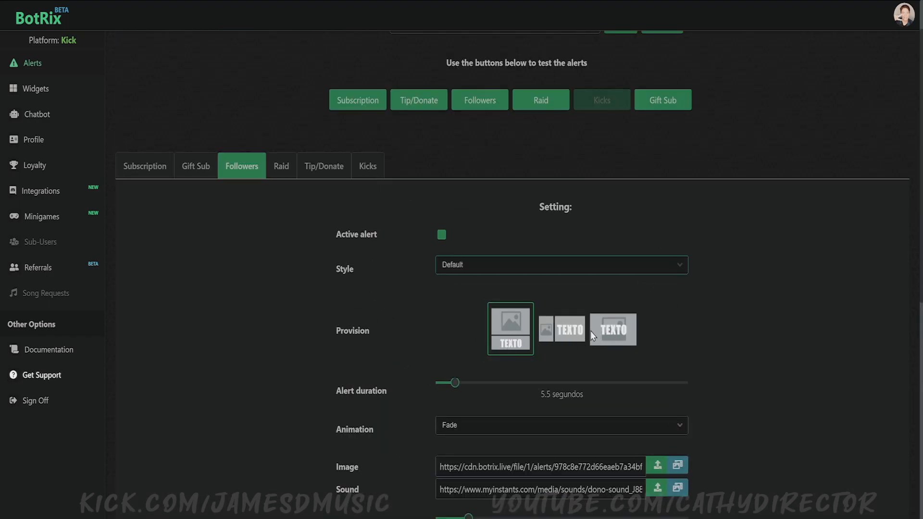
- Examine the Followers alert's sound, message colour, typography and text settings
scroll(286, 344, down, 2)
scroll(286, 341, down, 2)
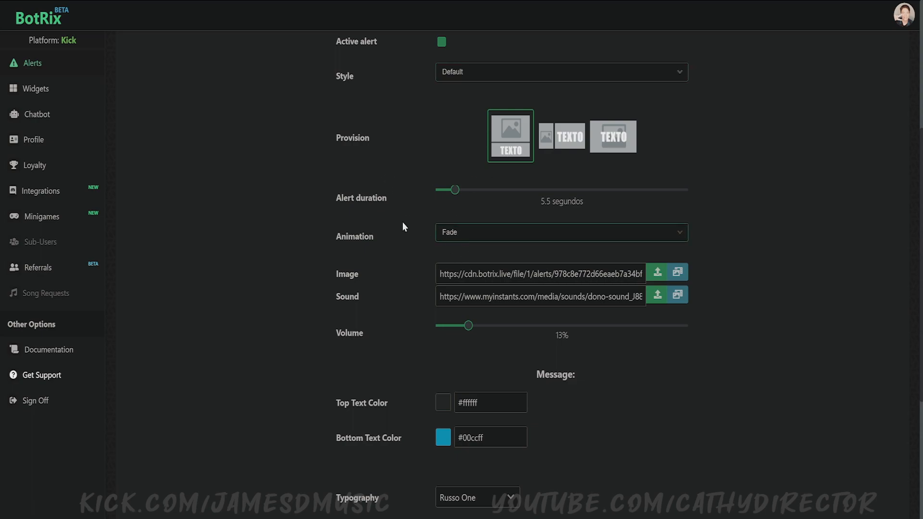
scroll(421, 226, down, 2)
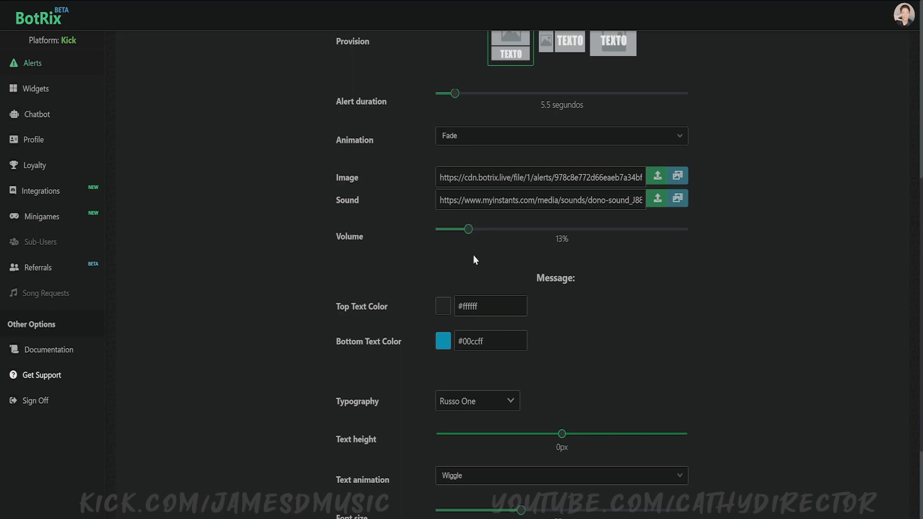
scroll(464, 261, down, 2)
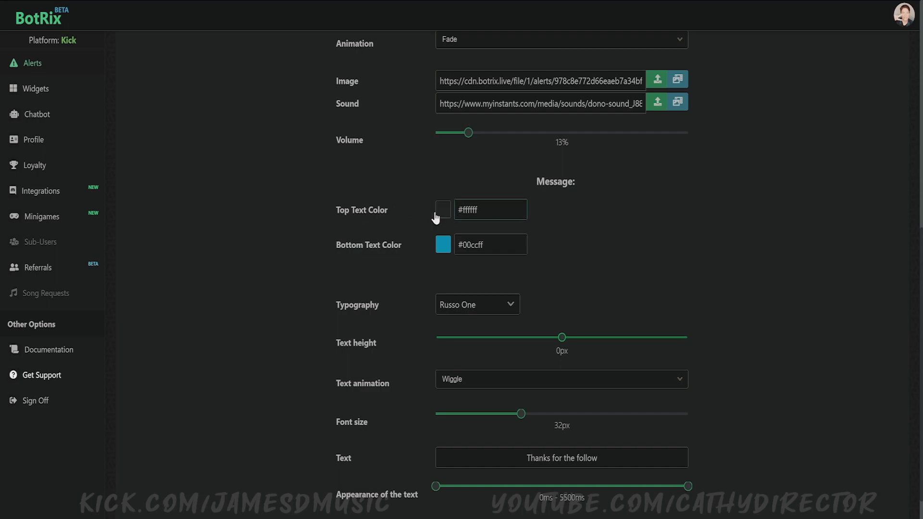
scroll(442, 212, down, 1)
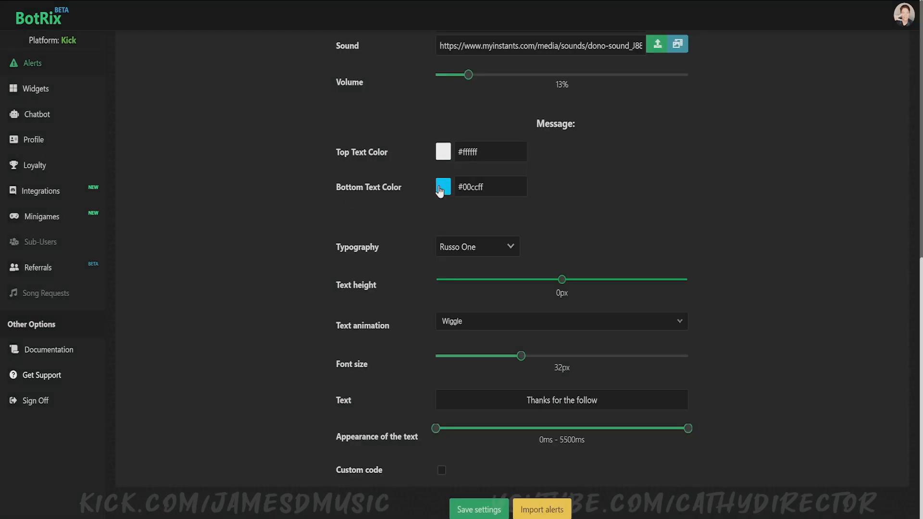
scroll(460, 198, up, 3)
scroll(561, 228, down, 3)
click(511, 247)
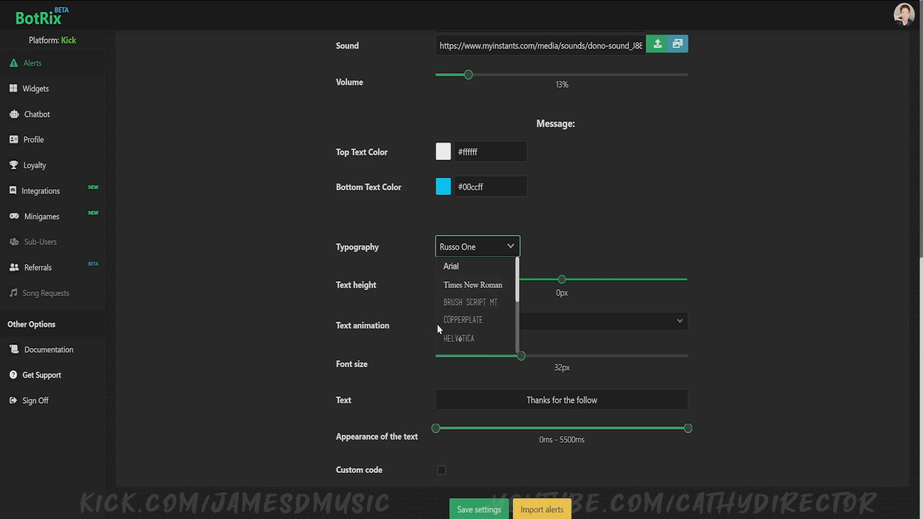
scroll(484, 343, down, 1)
click(342, 289)
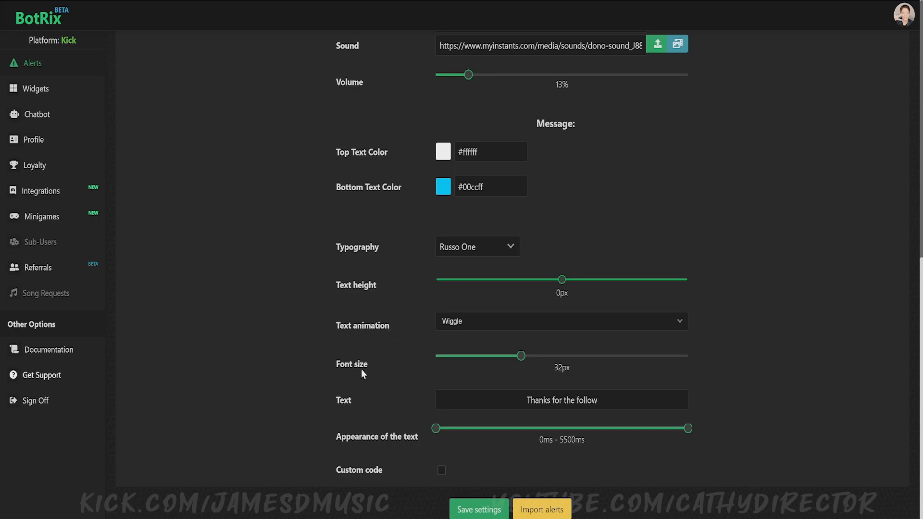
click(597, 406)
scroll(313, 402, up, 15)
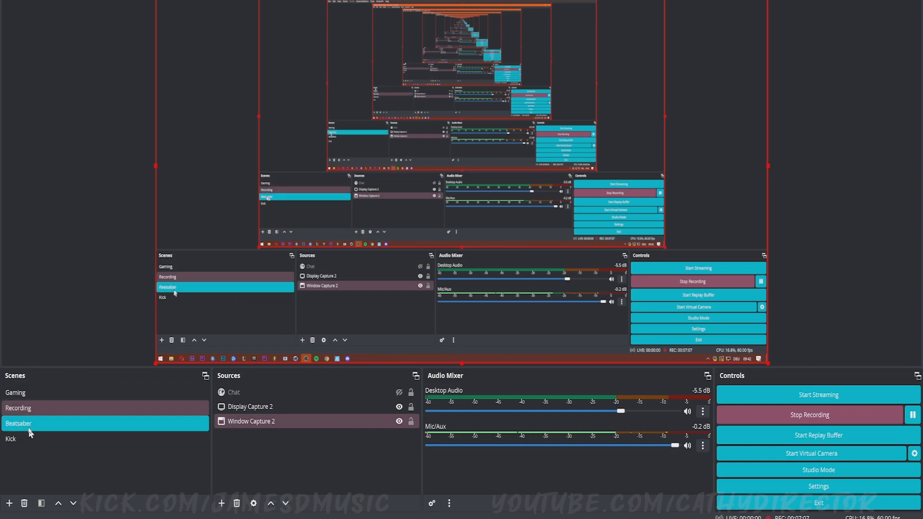
- Add a Browser source named Kick Alerts in OBS and paste the private alert widget URL into it
click(222, 504)
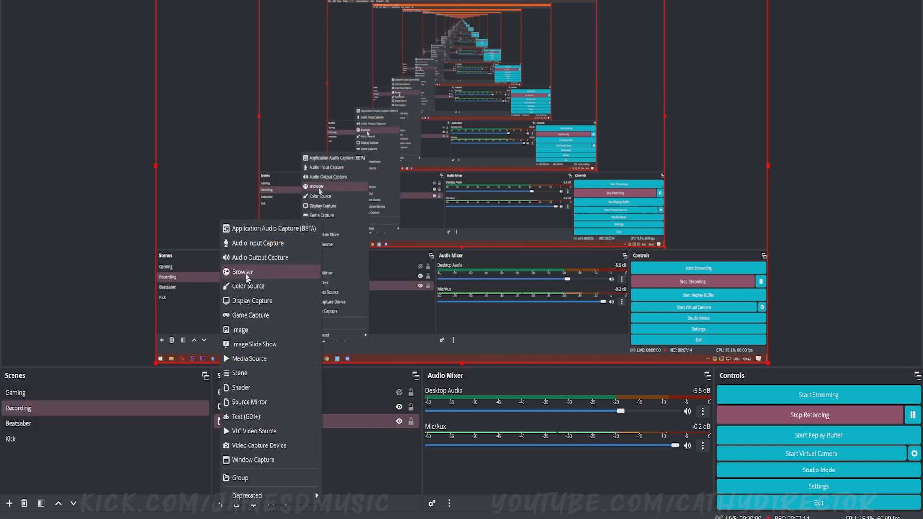
click(246, 273)
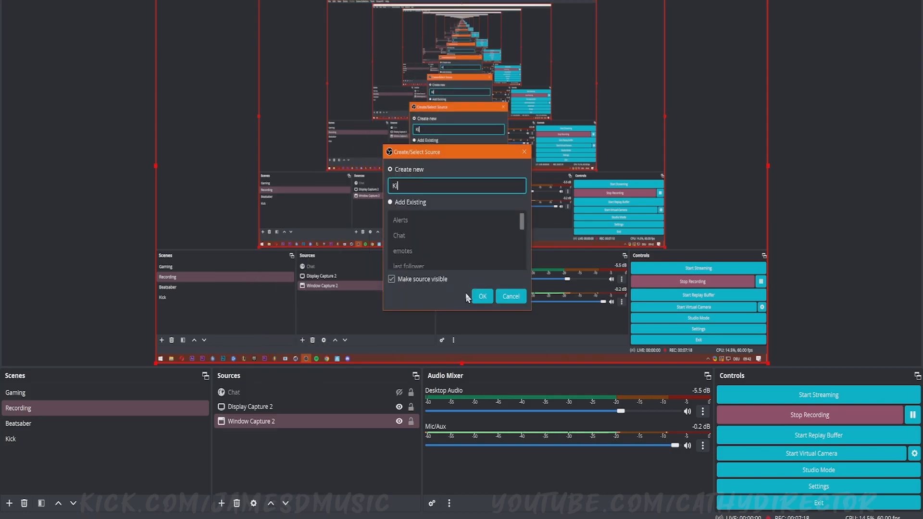
key(Return)
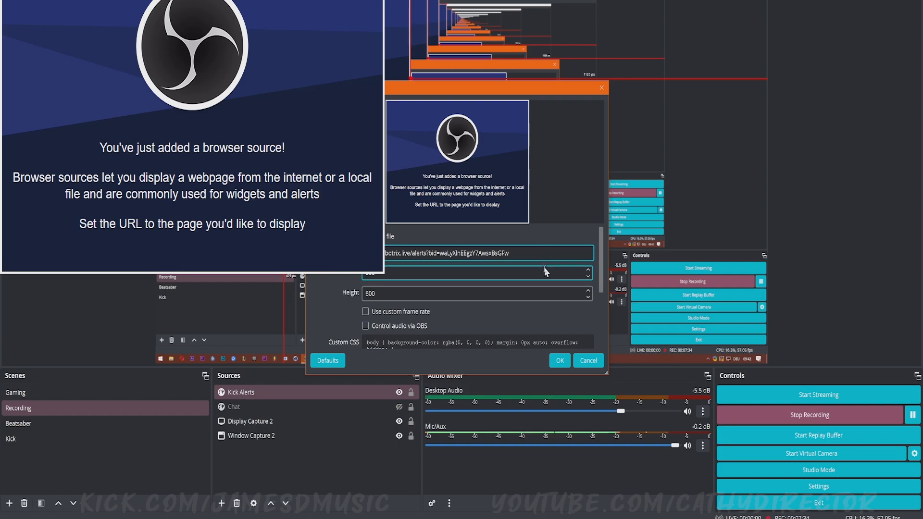
click(560, 360)
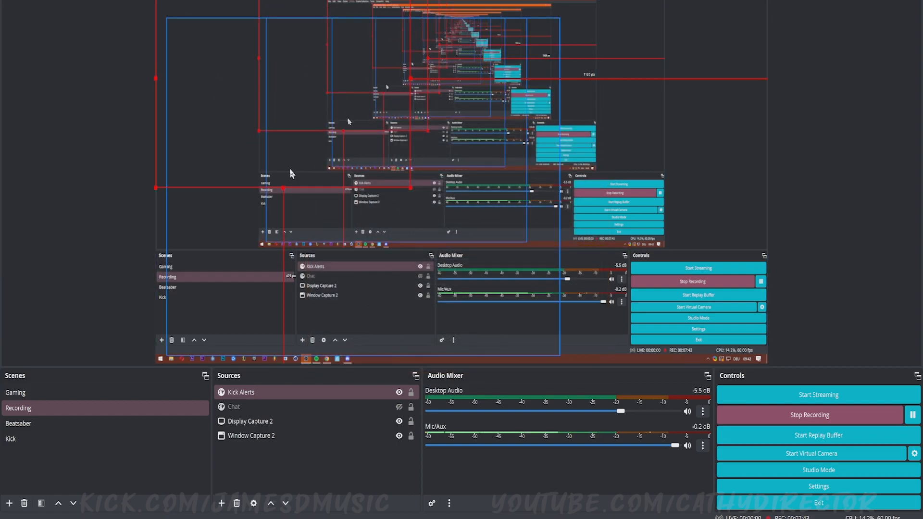
- Switch back to BotRix and send a test Followers alert
mouse_move(259, 518)
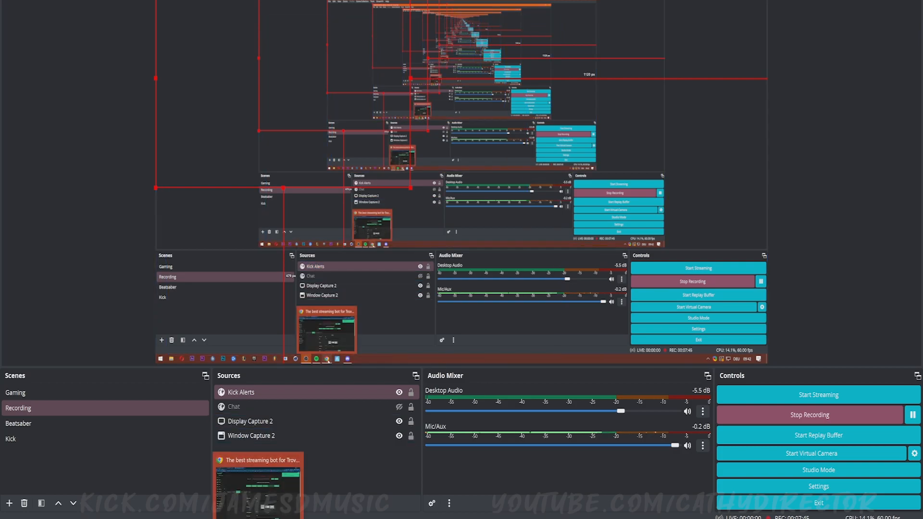
click(258, 483)
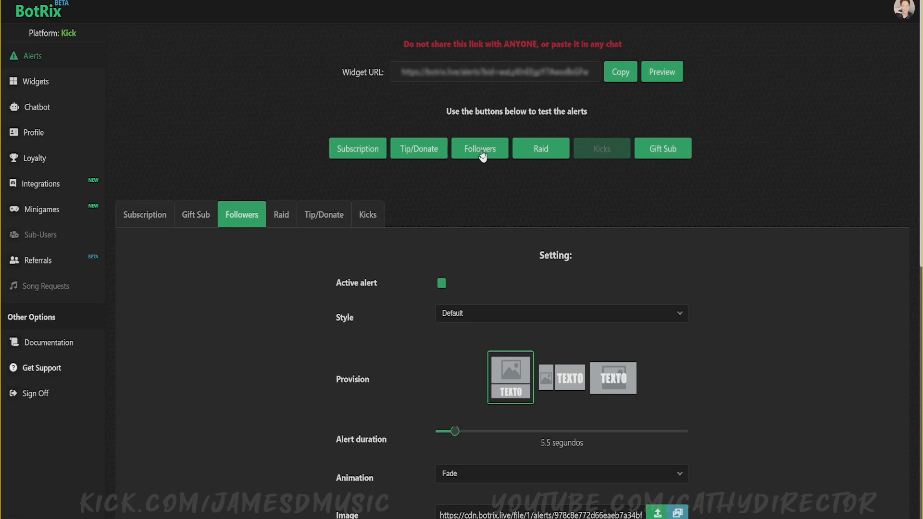
drag(375, 1, 922, 312)
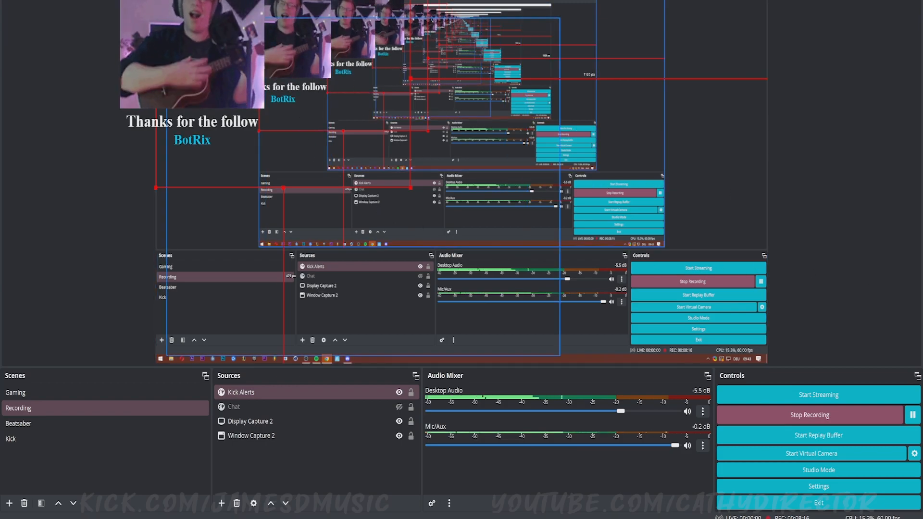
- Move and resize the Kick Alerts source toward the centre of the OBS preview
drag(336, 116, 598, 239)
drag(409, 310, 331, 332)
drag(483, 306, 433, 261)
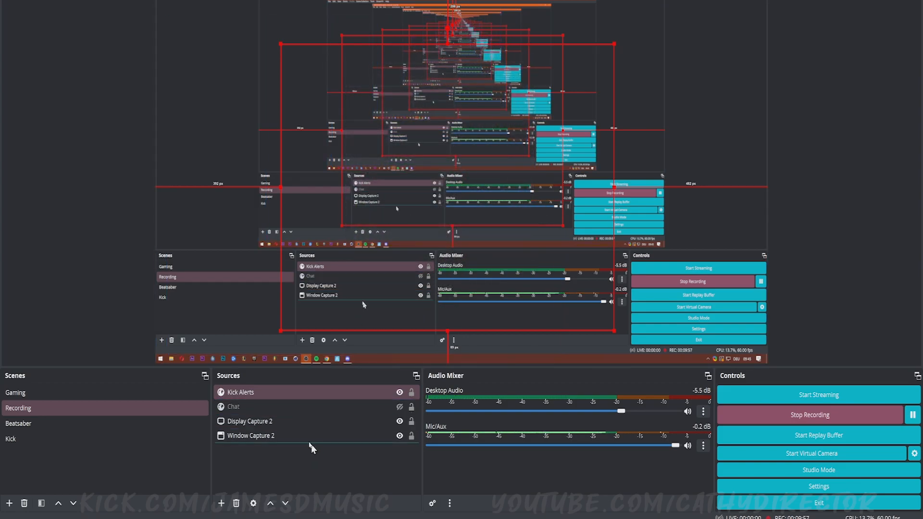
- Open the Kick Alerts source properties, refresh the cache of its page, and close the dialog
click(278, 392)
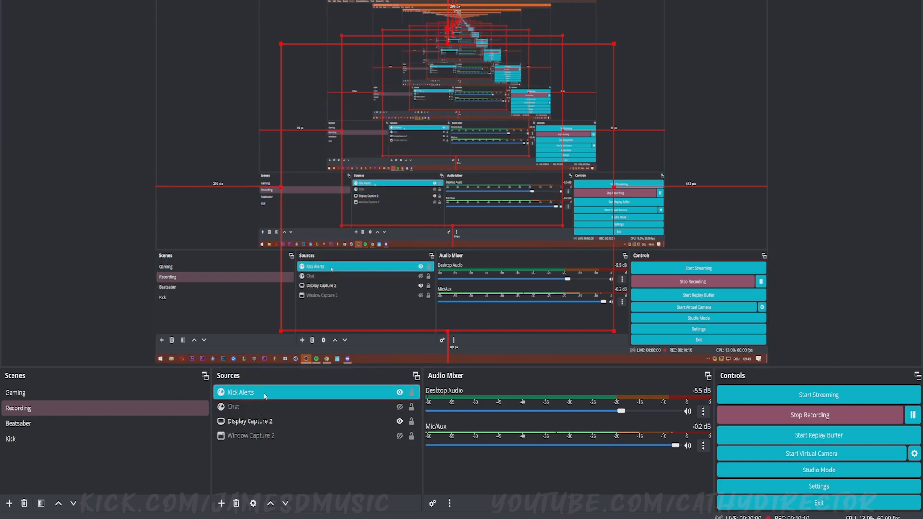
double_click(265, 397)
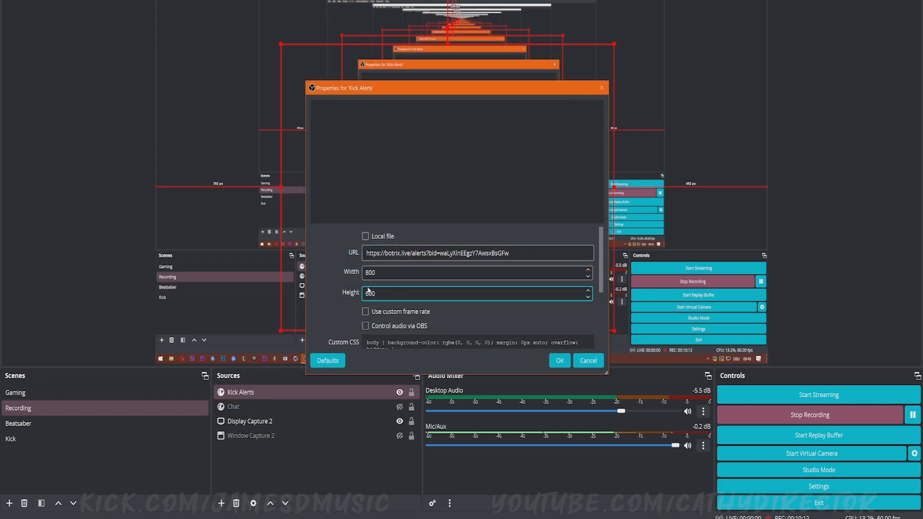
scroll(364, 317, down, 3)
click(385, 341)
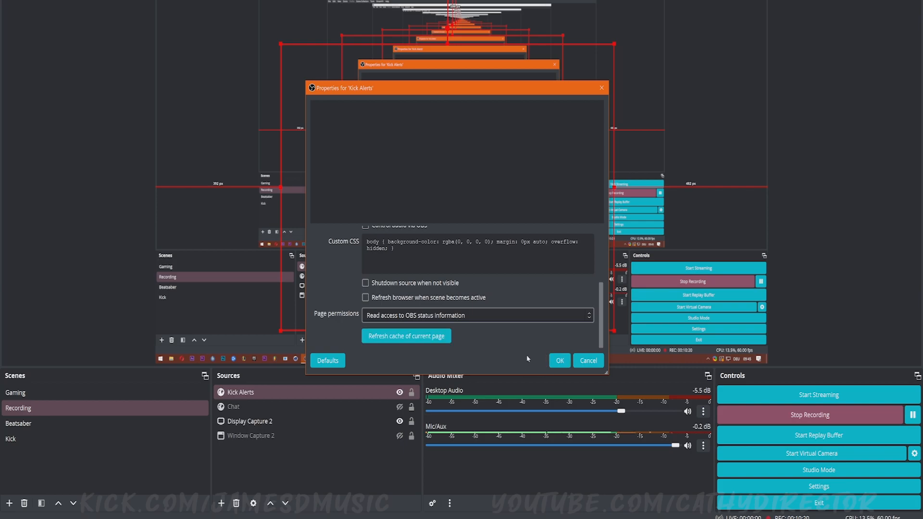
click(588, 361)
click(241, 393)
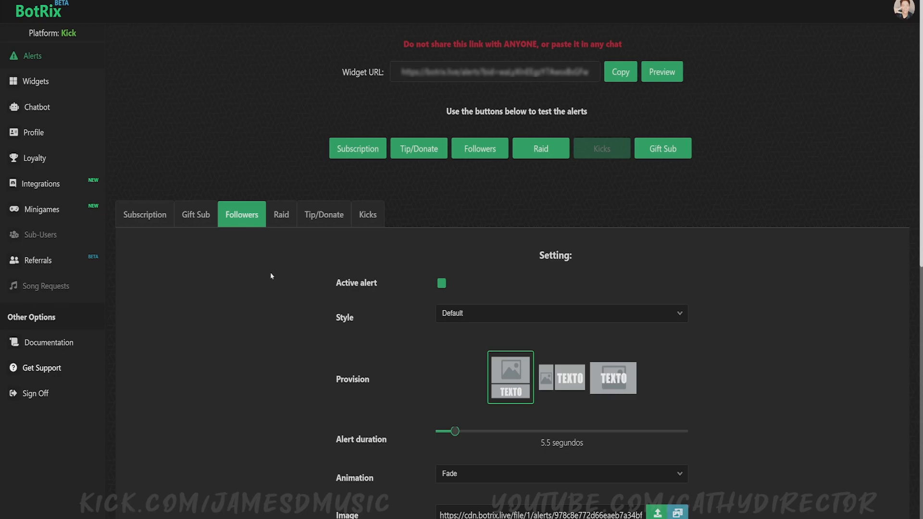
- Open the Subscription alert tab and review its settings
click(149, 222)
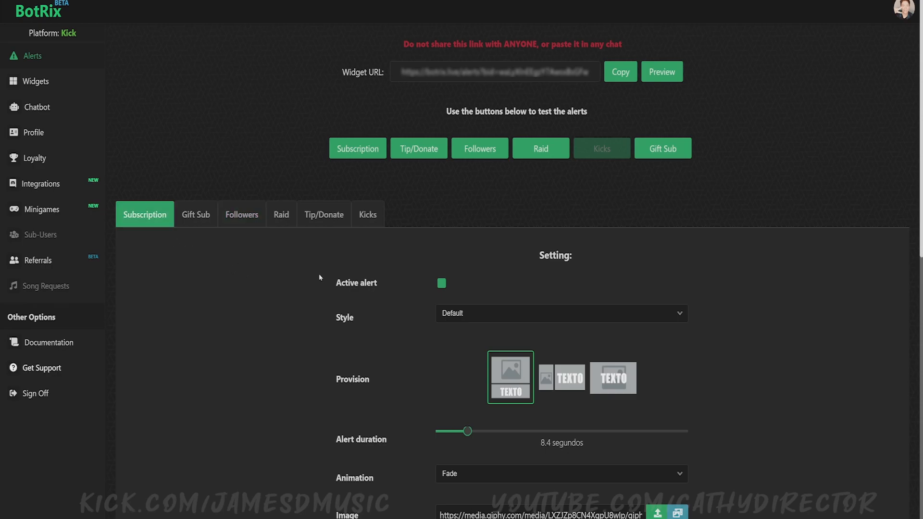
scroll(253, 312, down, 7)
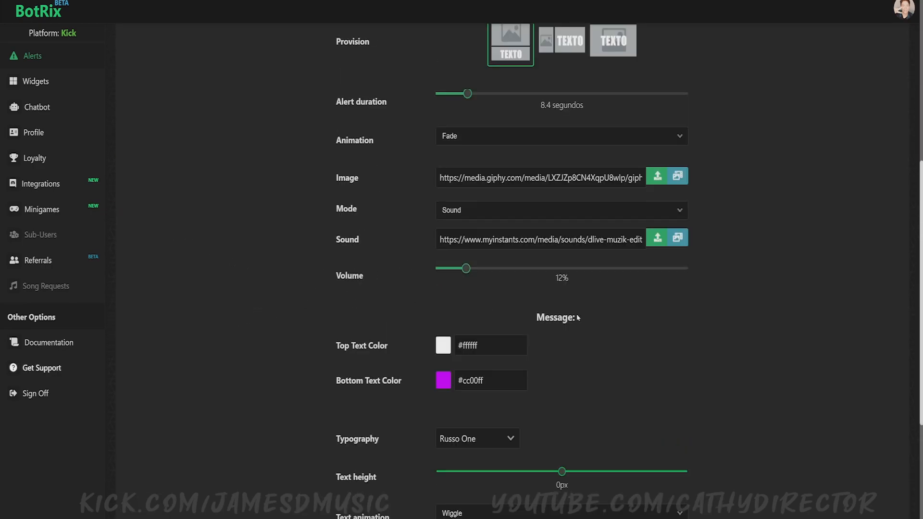
scroll(253, 318, up, 7)
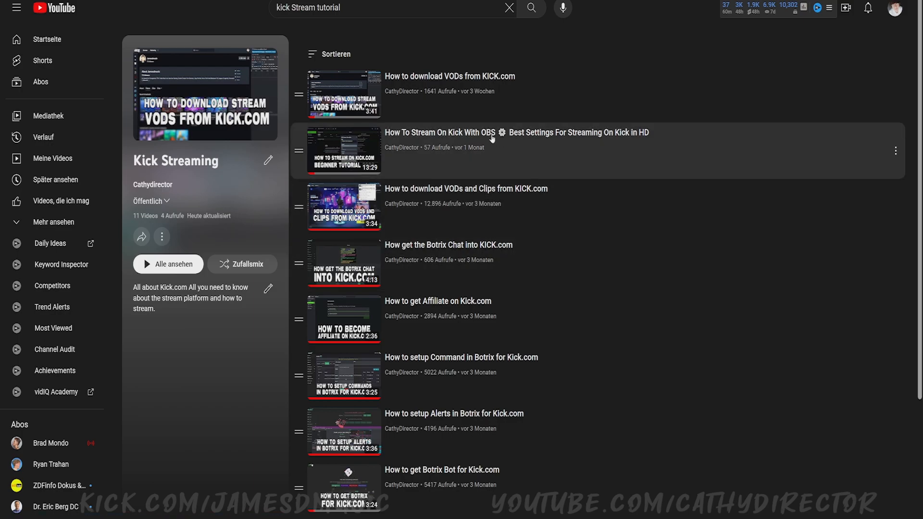
scroll(669, 274, down, 2)
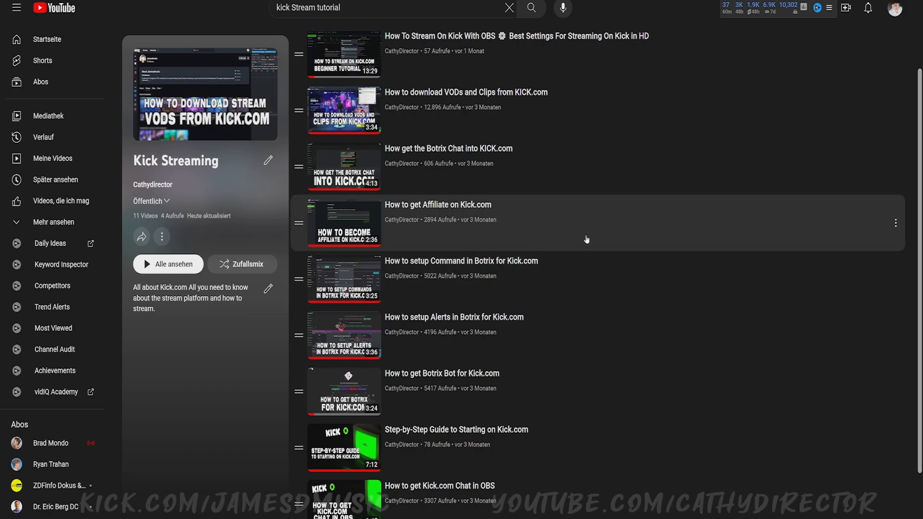
scroll(604, 282, down, 1)
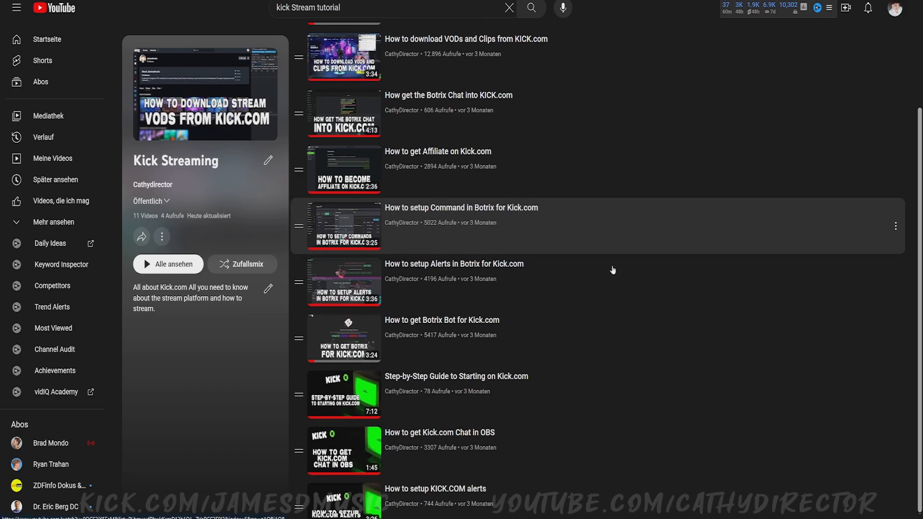
scroll(701, 306, up, 3)
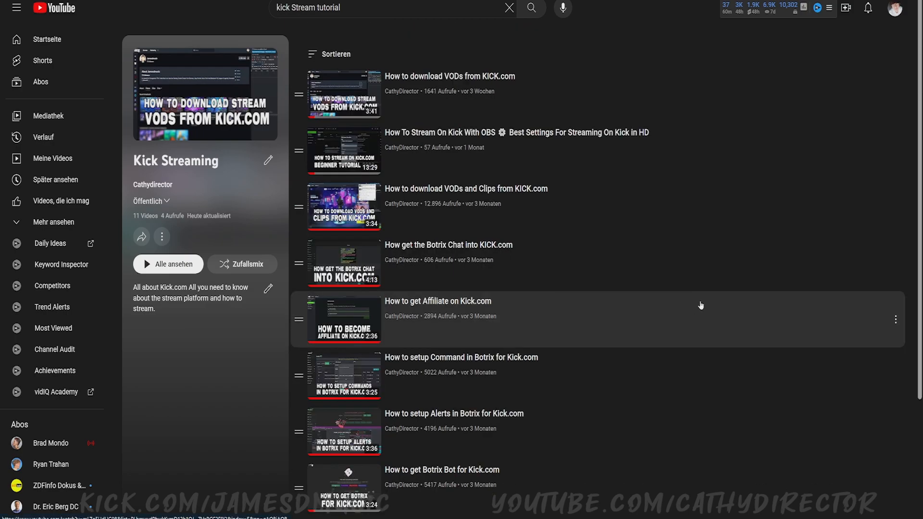